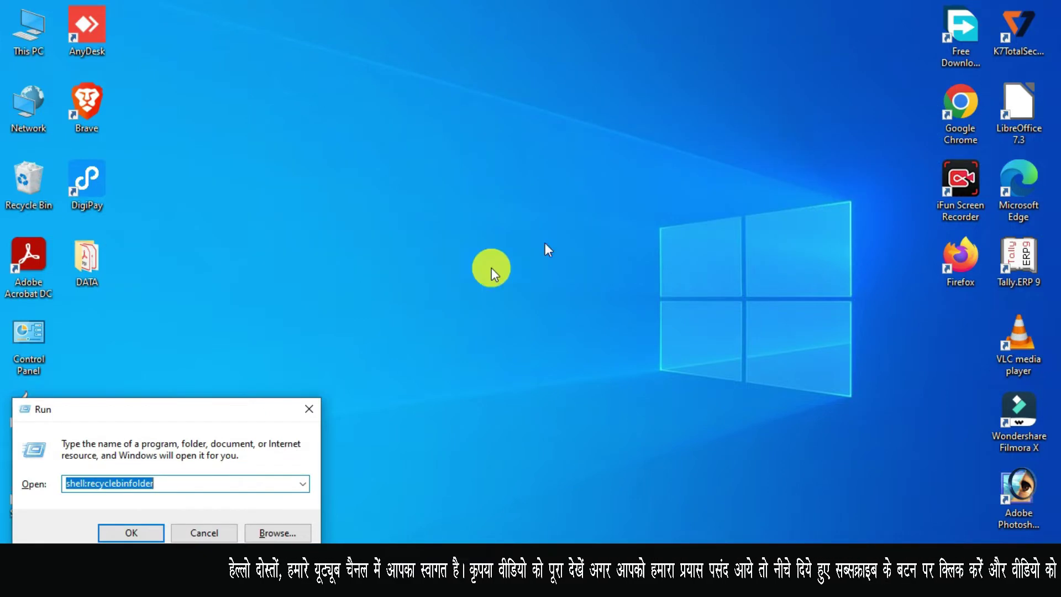
Open the Recent folder with the Run command "recent" and delete all the shortcuts in it
left_click_drag(179, 409, 560, 187)
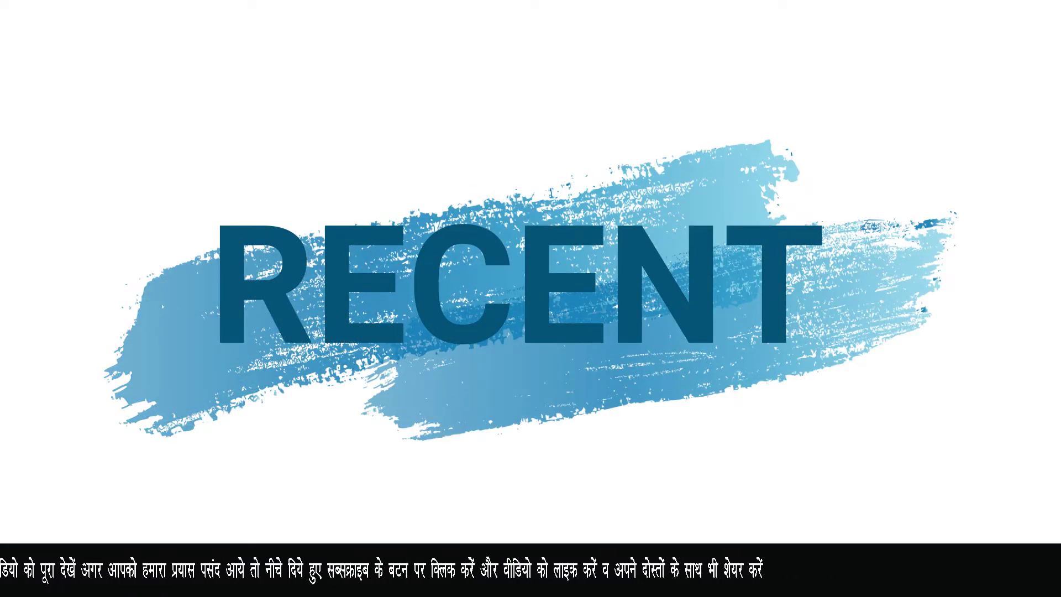
type("recent")
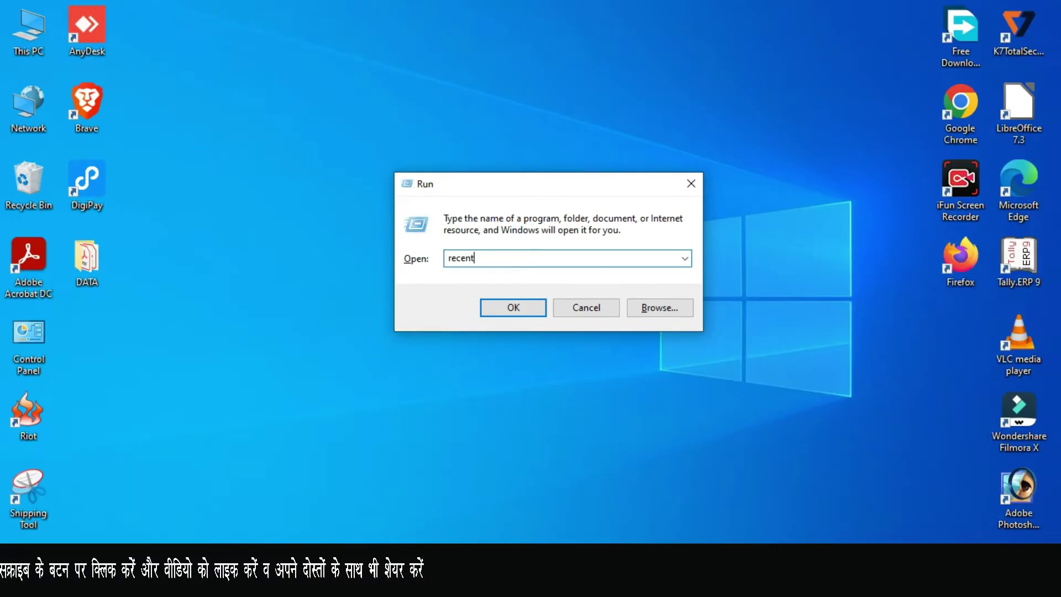
key("Return")
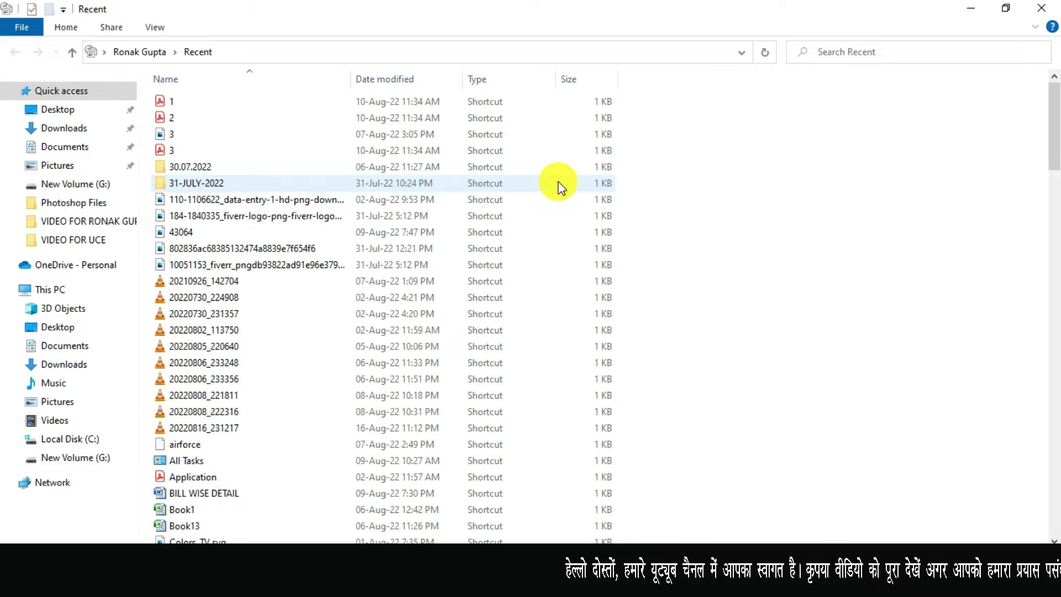
left_click(518, 247)
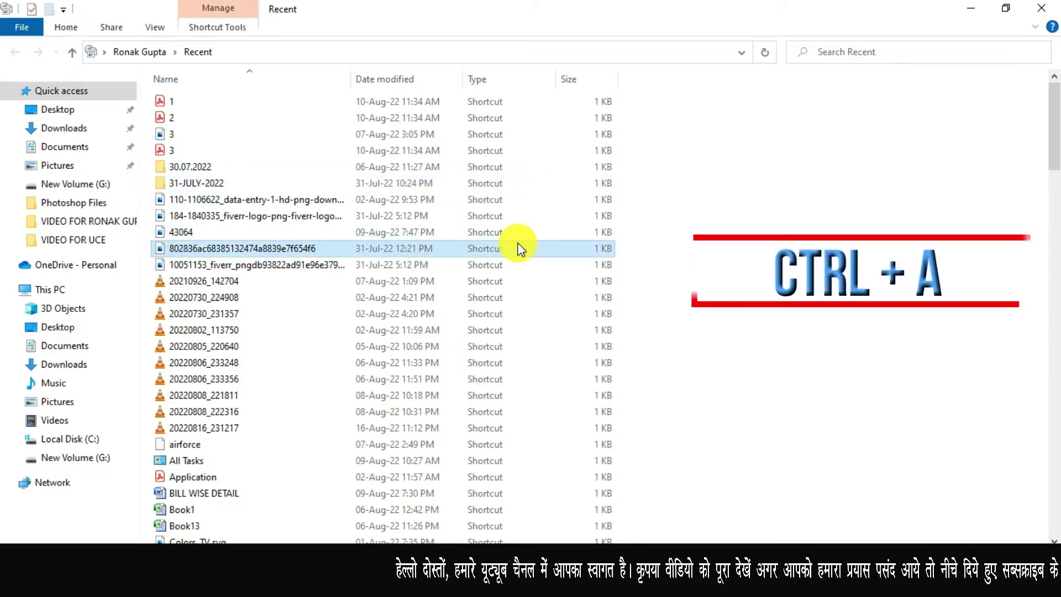
key("ctrl+a")
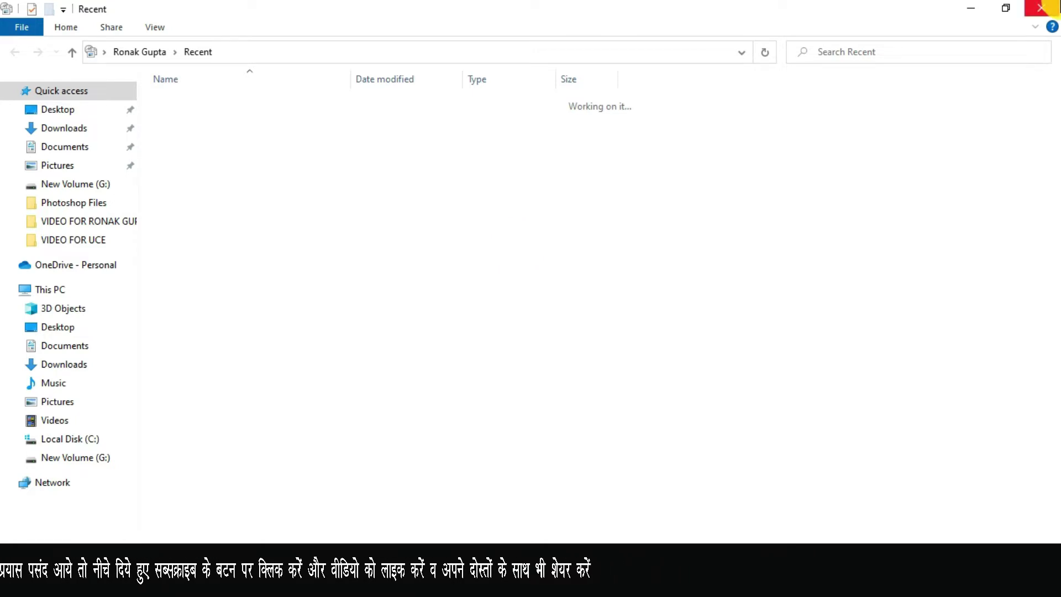
left_click(1042, 7)
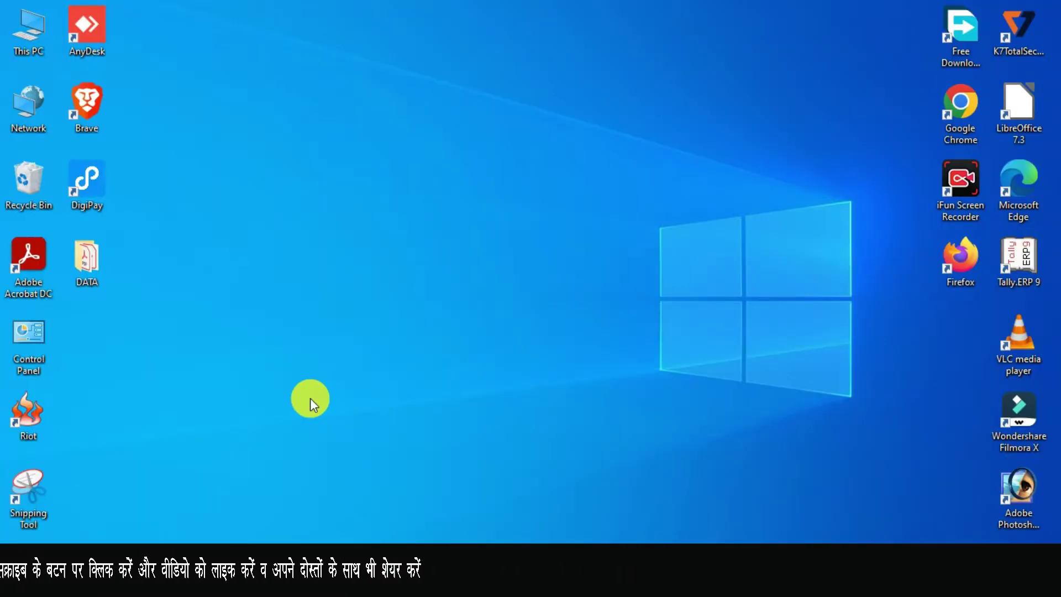
Open the Temp folder with the Run command "%temp%" and delete all its contents, continuing with administrator permission for all current items
key("super+r")
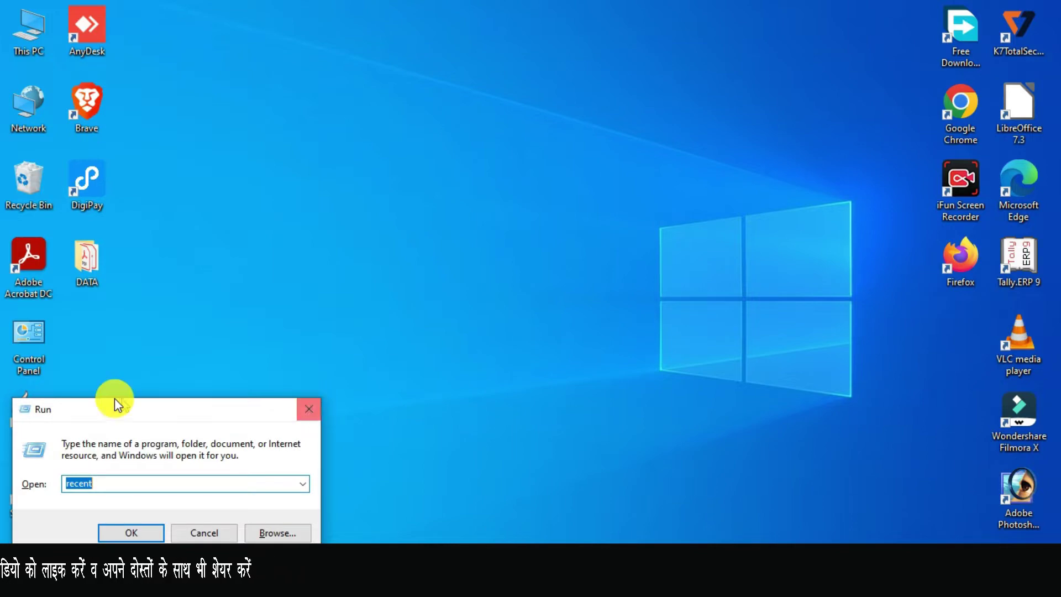
left_click_drag(123, 405, 507, 188)
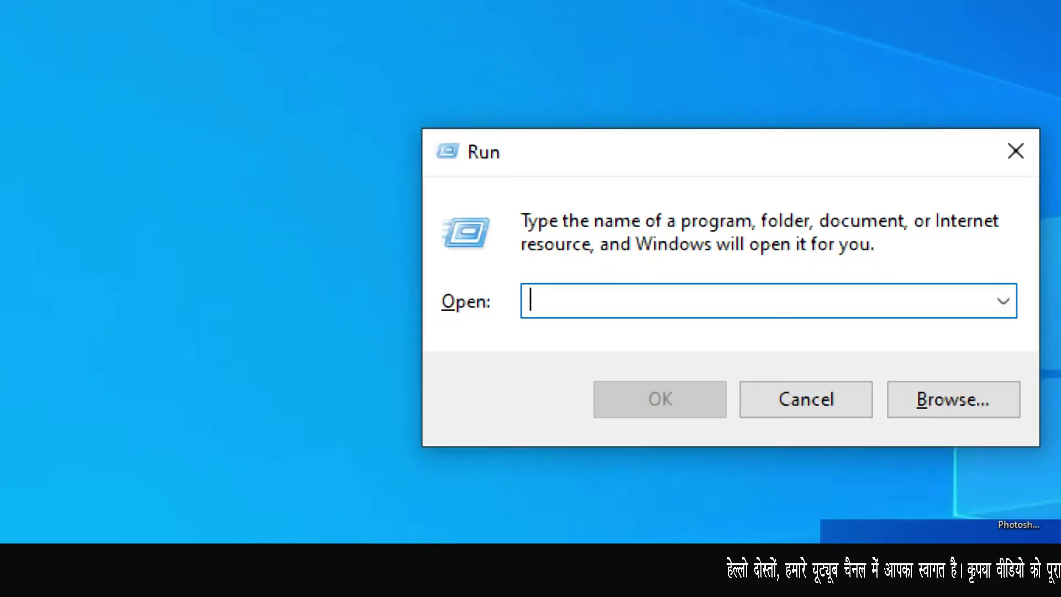
type("%")
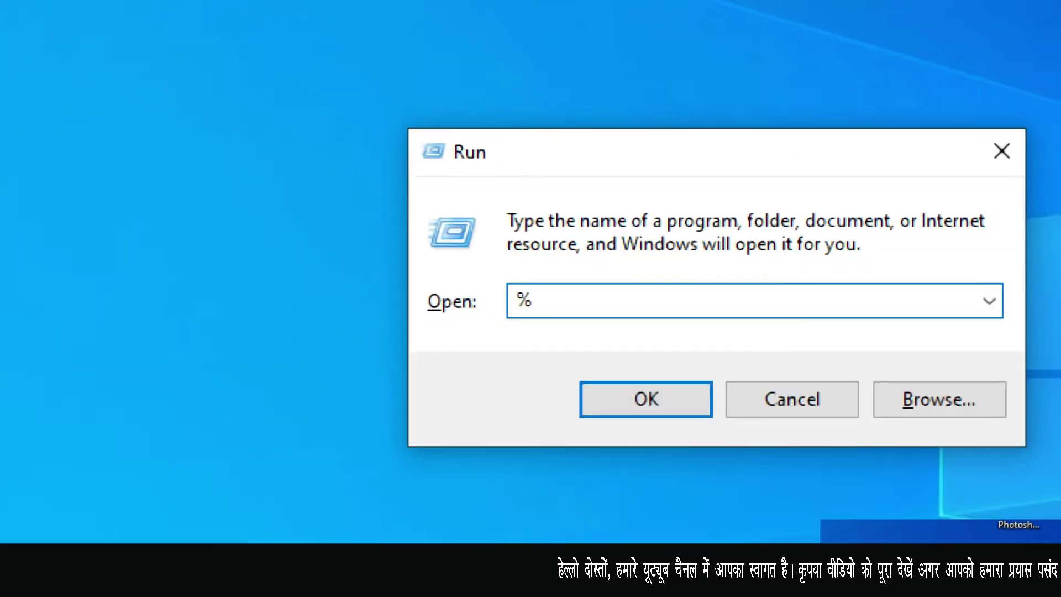
type("temp%")
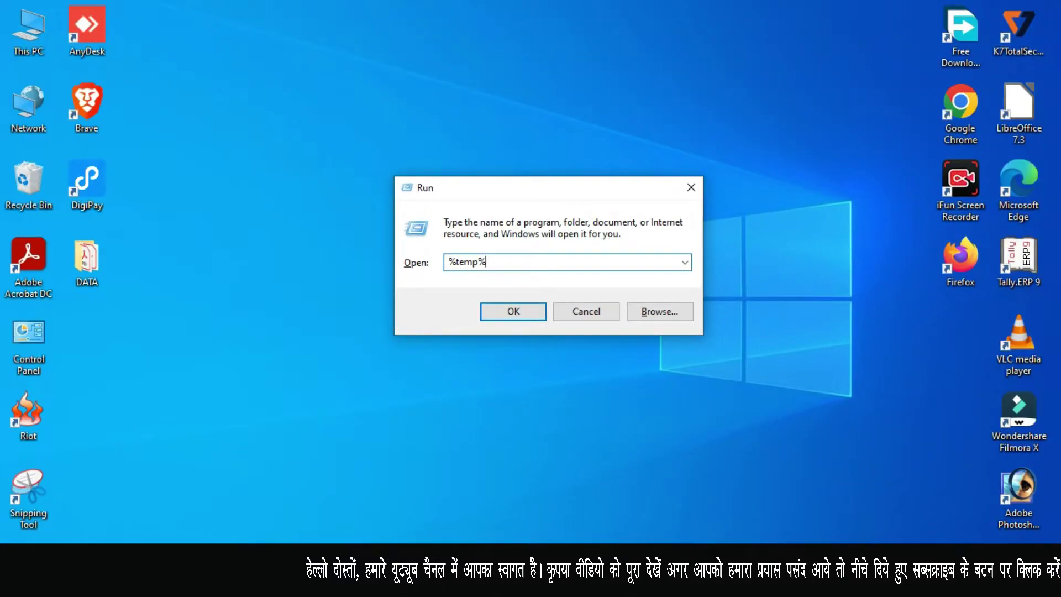
key("Return")
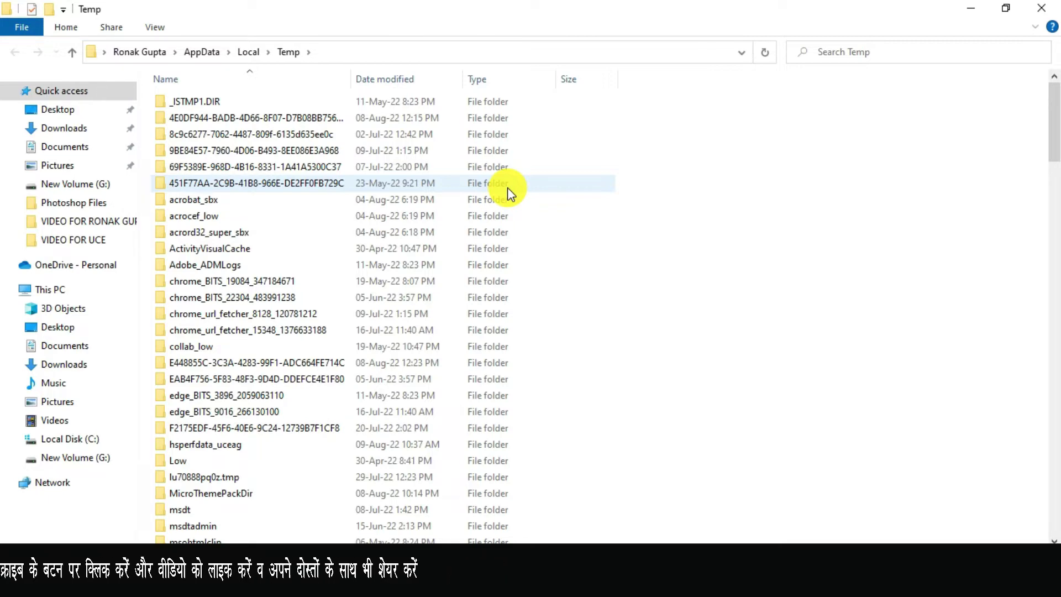
key("ctrl+a")
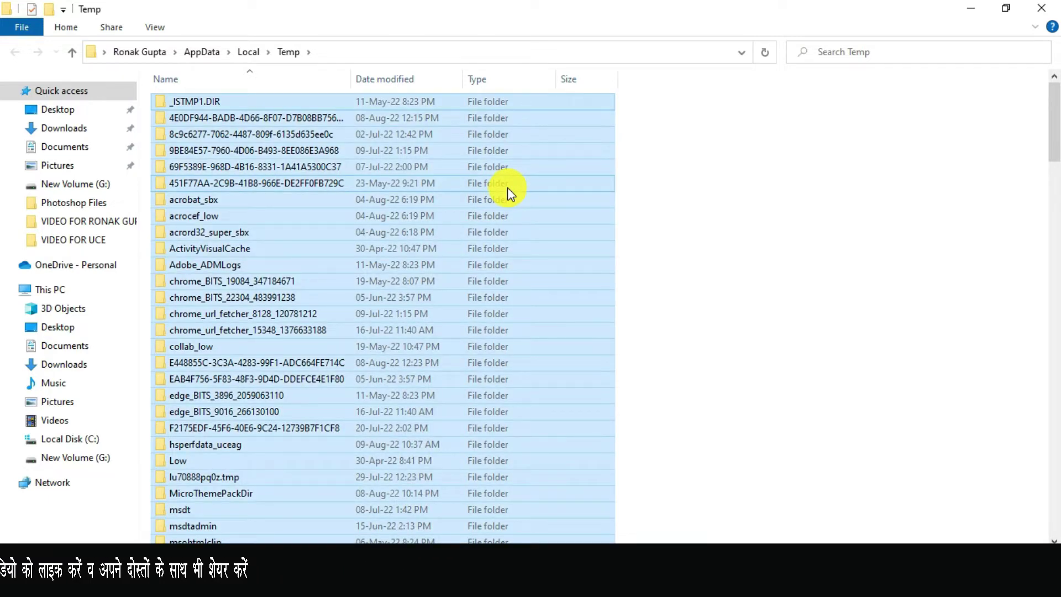
key("Delete")
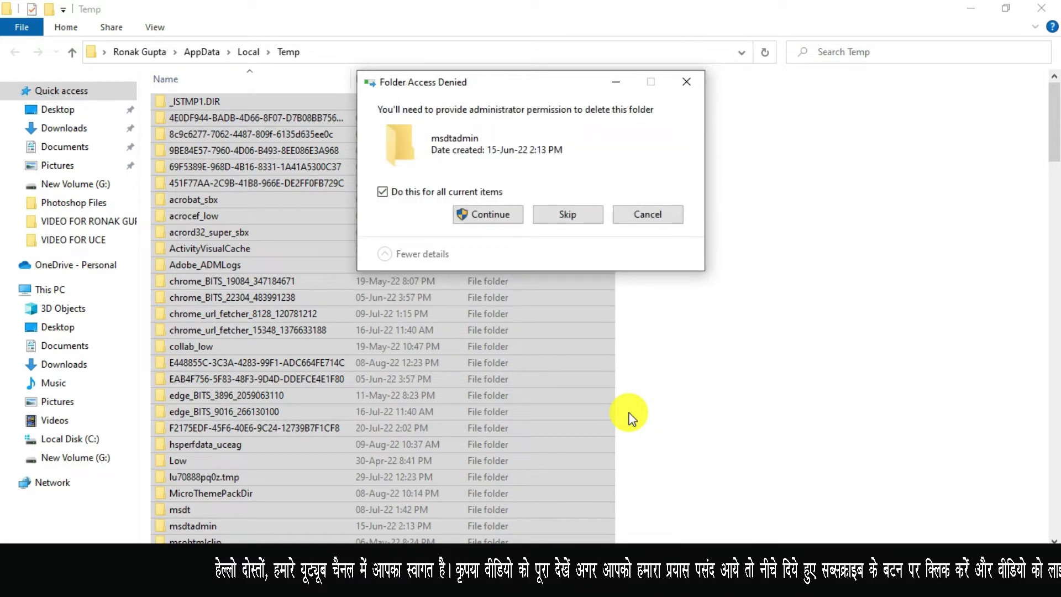
left_click(494, 220)
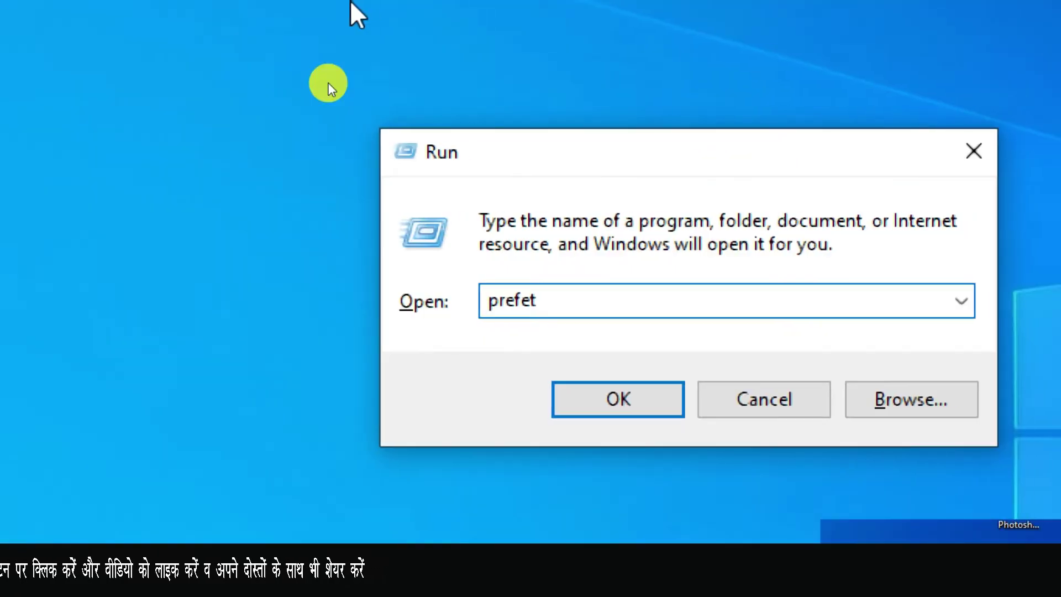
Open the Prefetch folder with the Run command "prefetch" and delete all its files, skipping every file in use
type("ch")
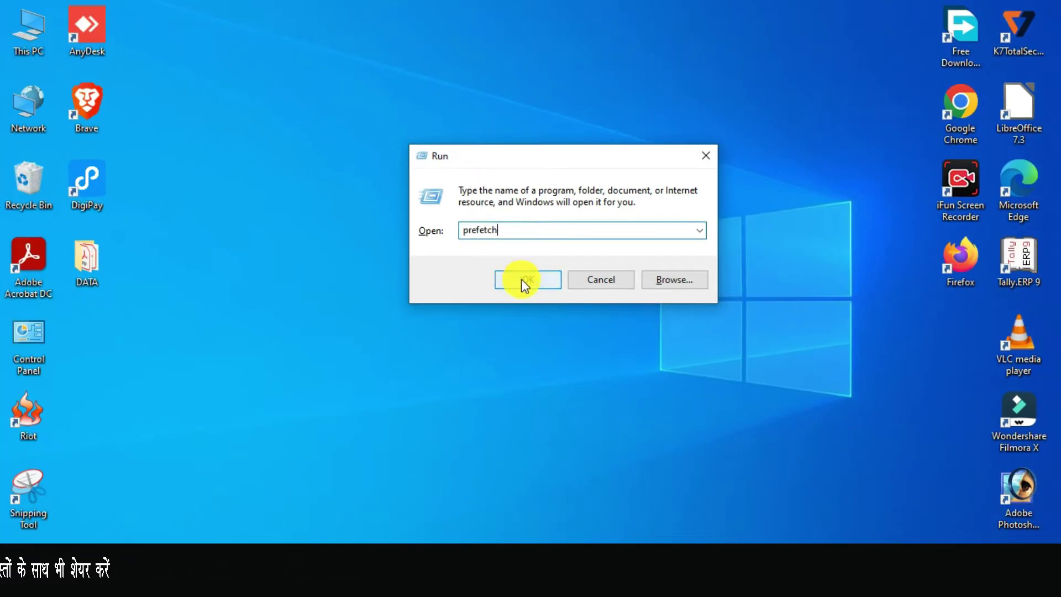
left_click(580, 406)
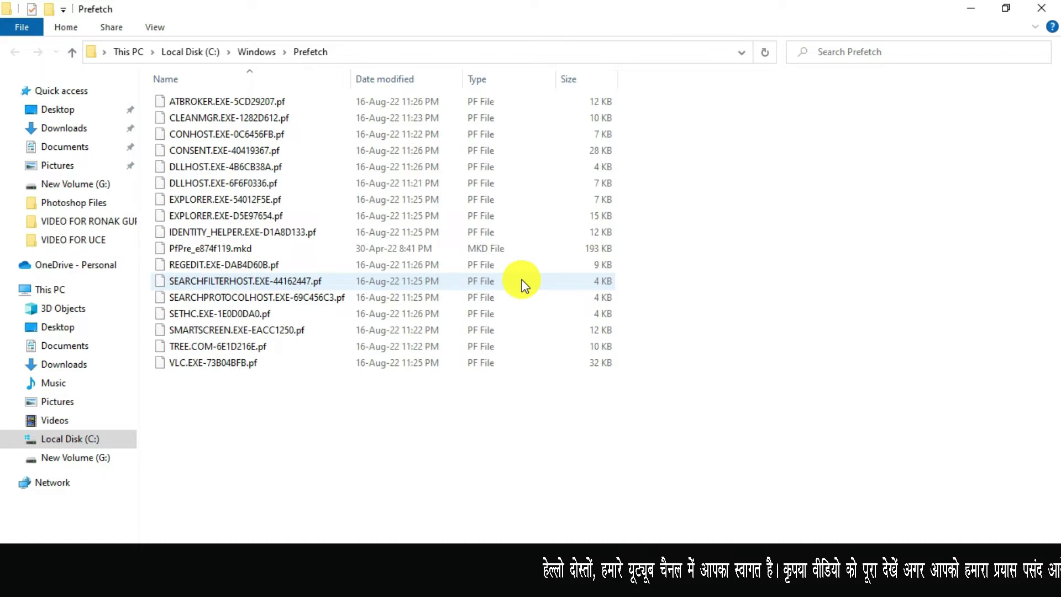
key("ctrl+a")
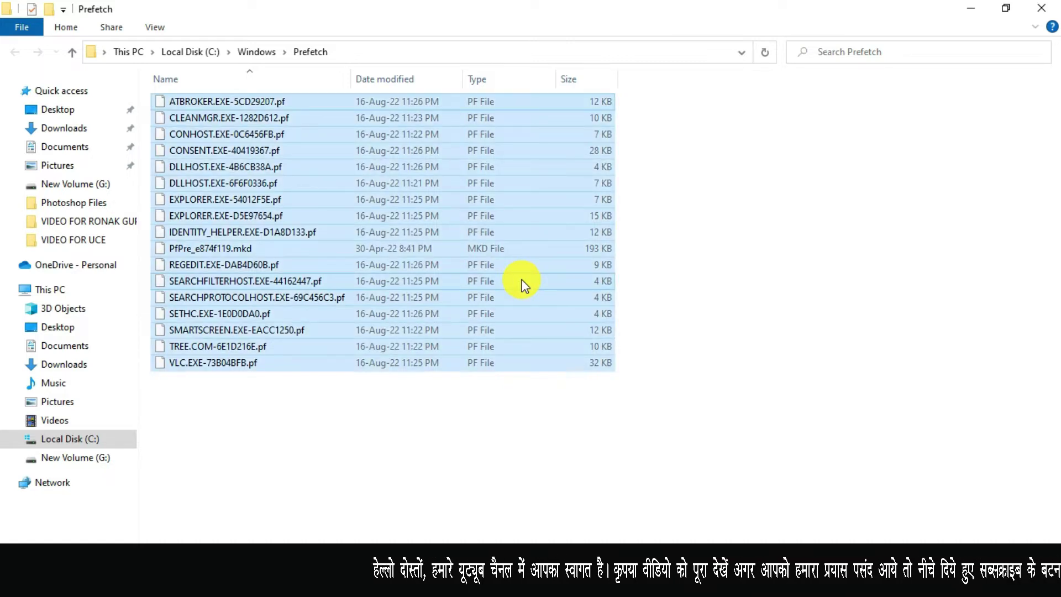
key("Delete")
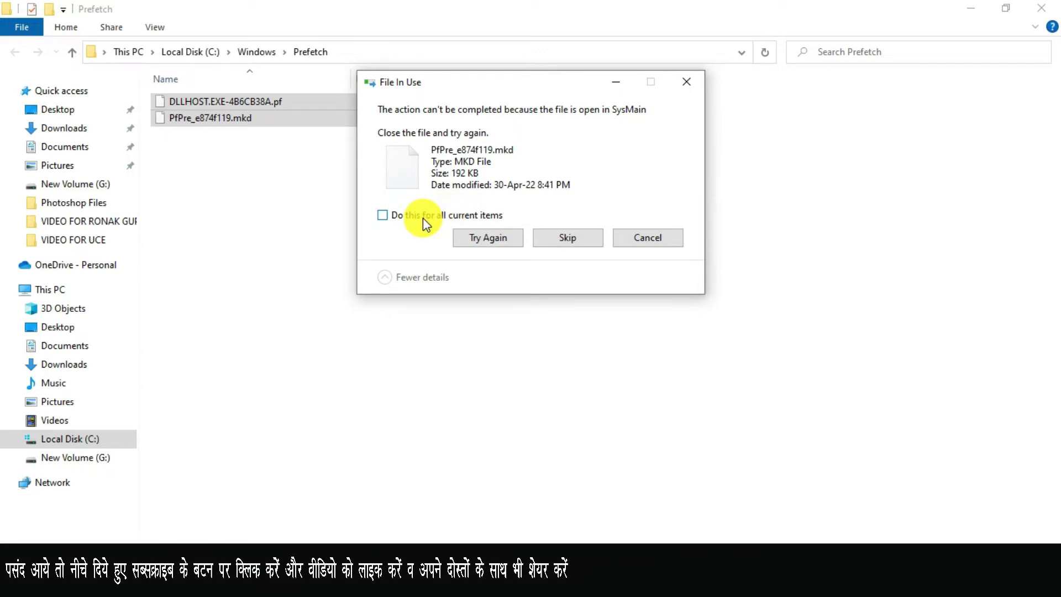
left_click(423, 218)
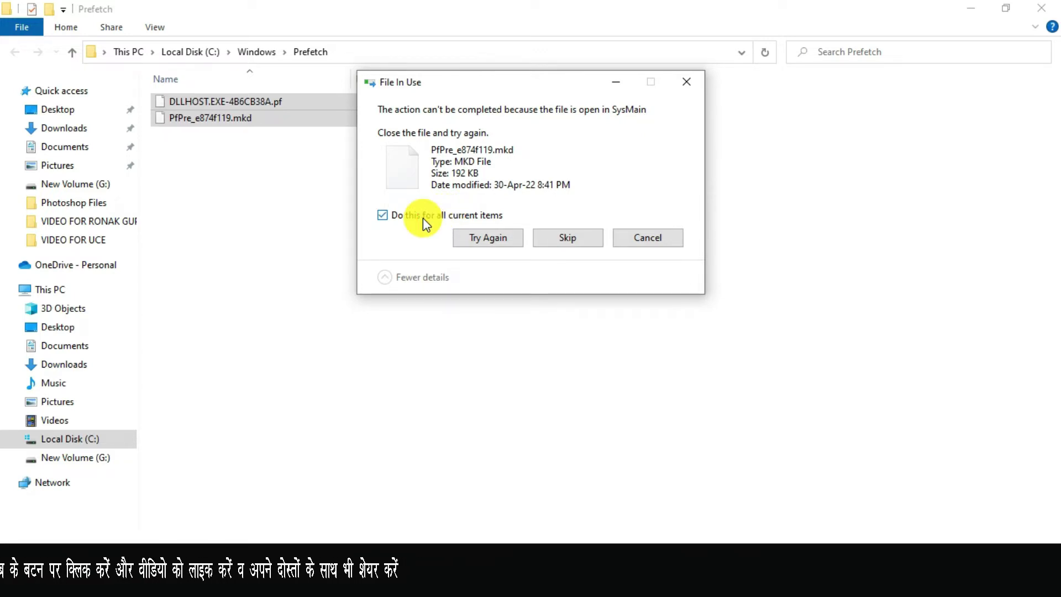
left_click(566, 239)
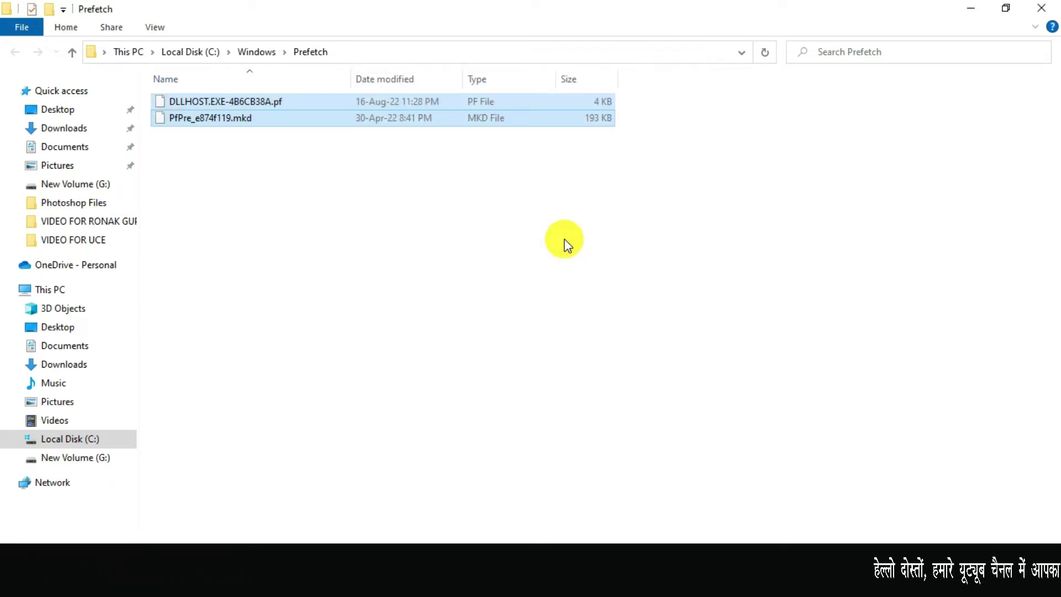
left_click(564, 240)
left_click(1042, 8)
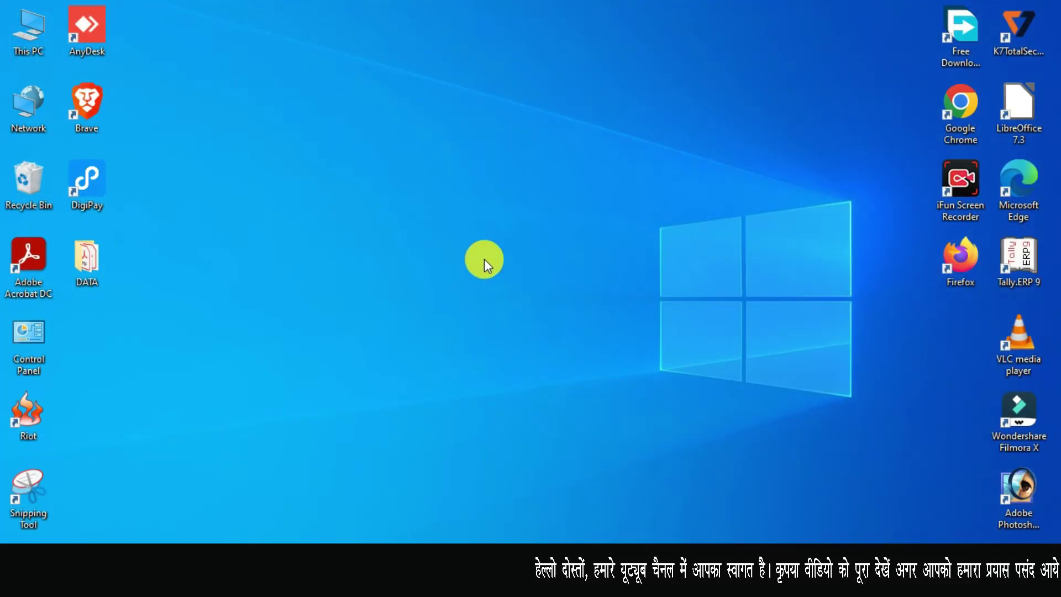
Execute the "tree" command from the Run dialog
key("super+r")
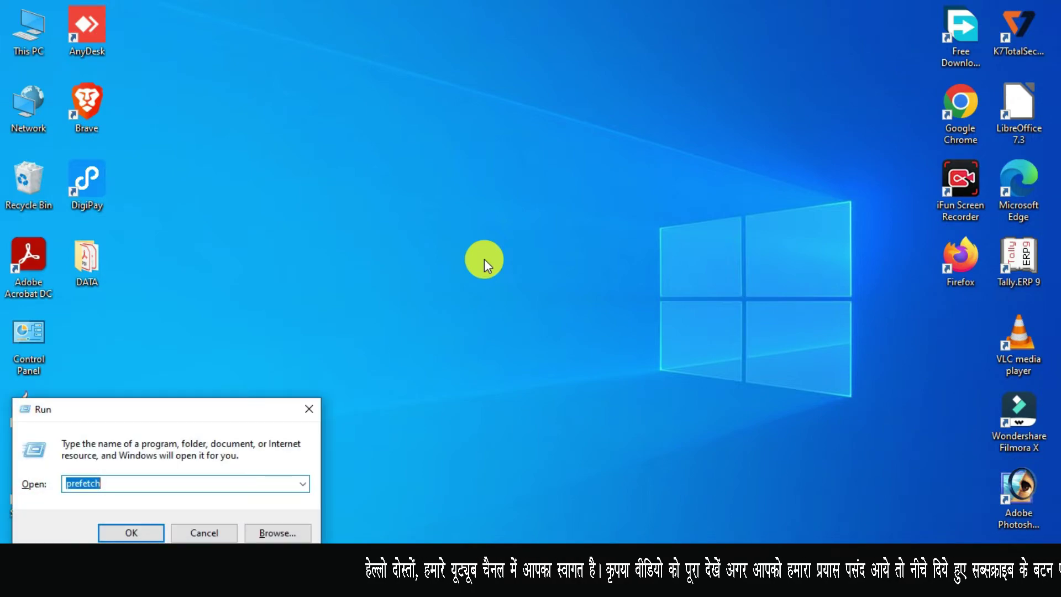
left_click_drag(227, 409, 548, 163)
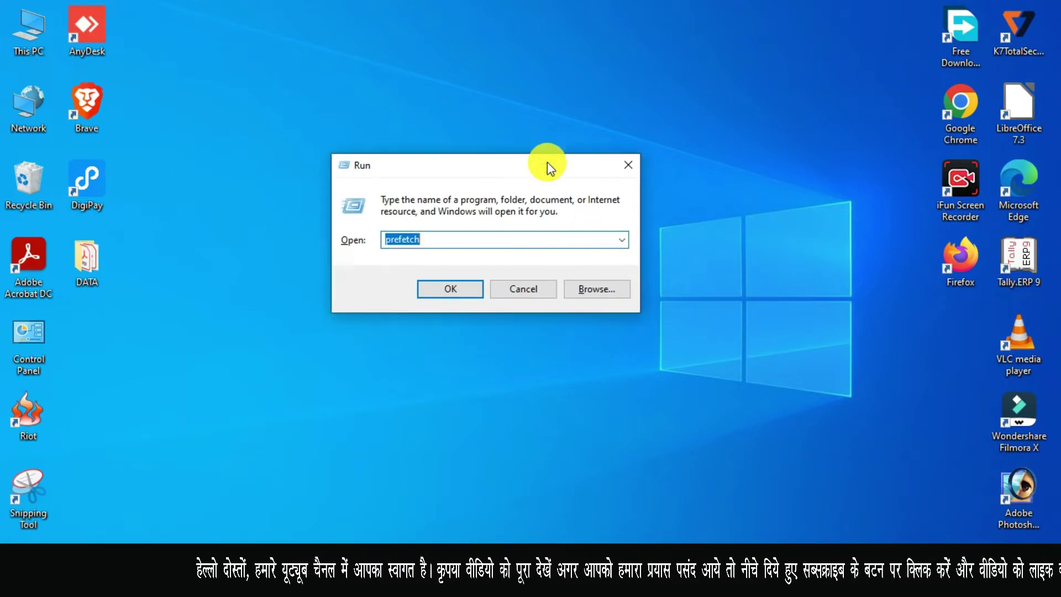
key("BackSpace")
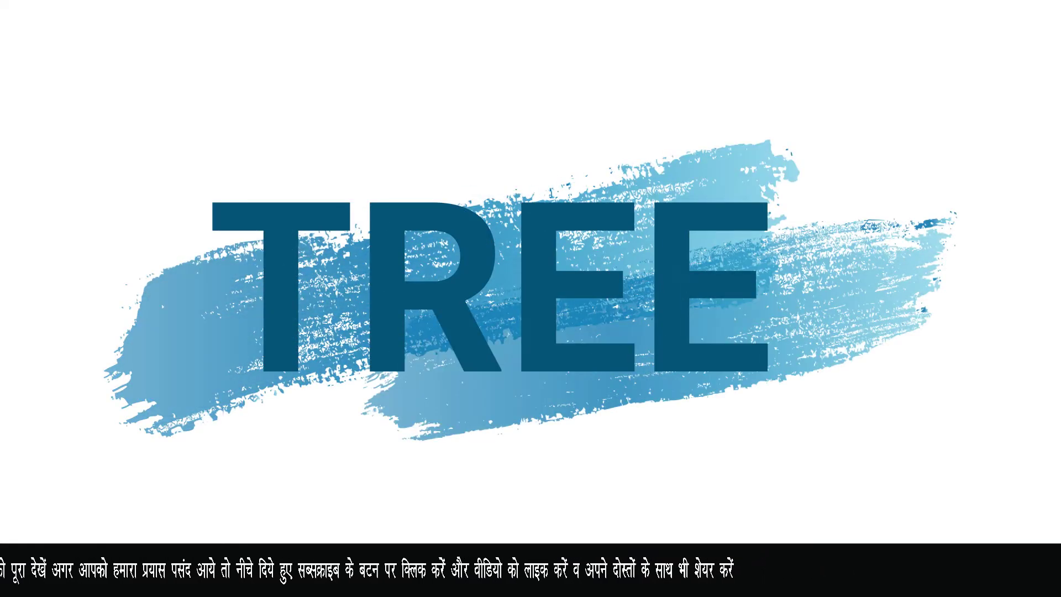
type("tree")
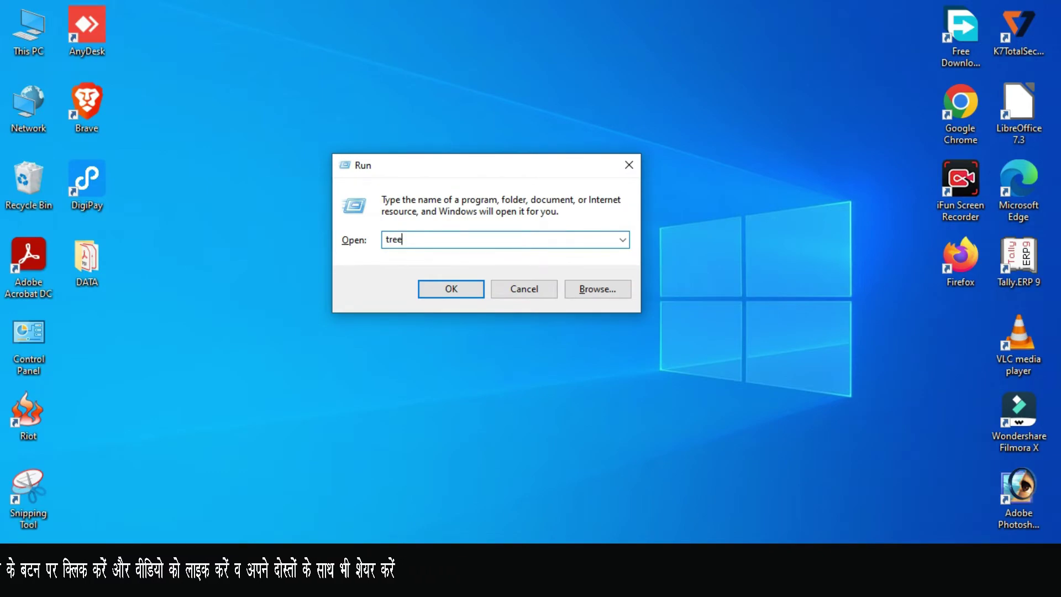
key("Return")
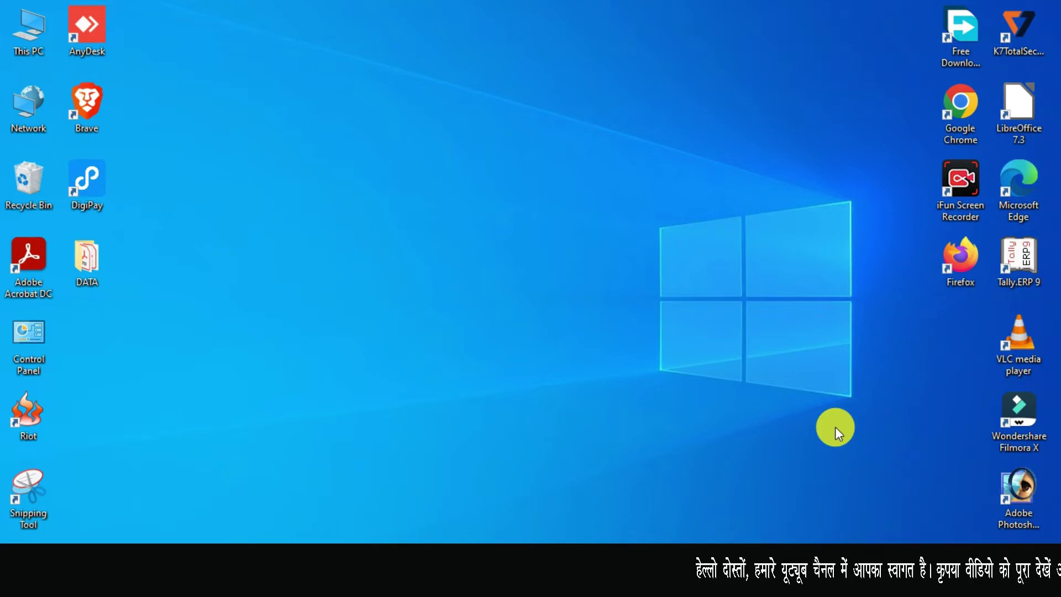
Launch Disk Cleanup with the Run command "cleanmgr"
key("super+r")
left_click_drag(124, 415, 452, 201)
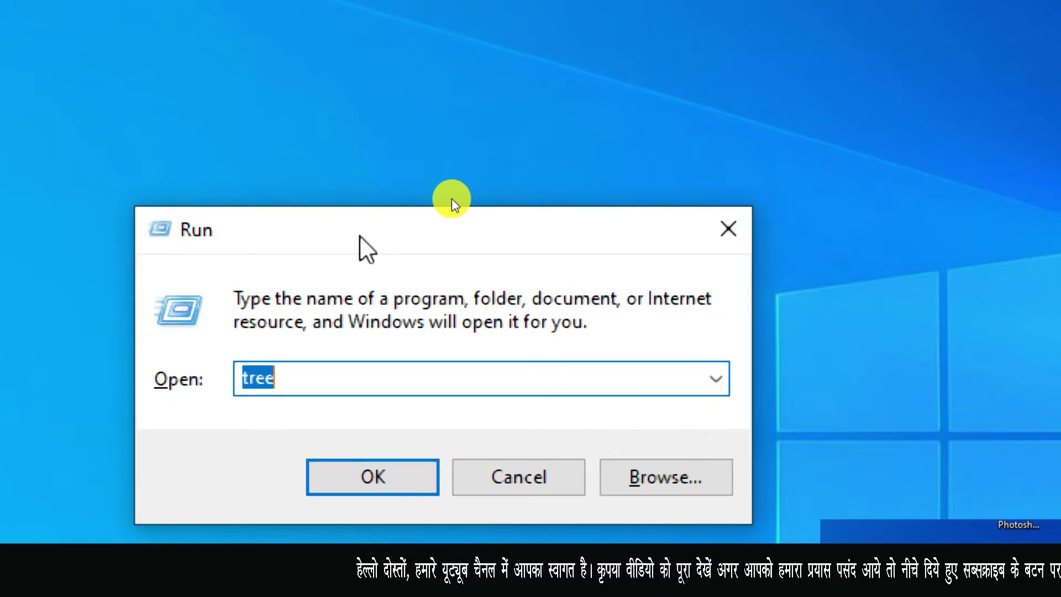
key("BackSpace")
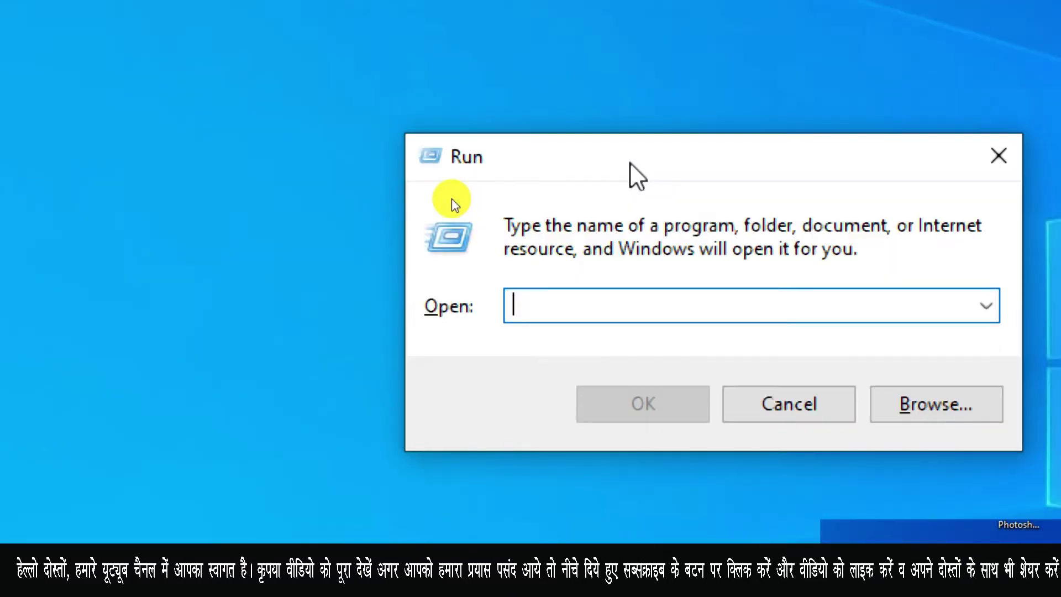
type("cleanmgr")
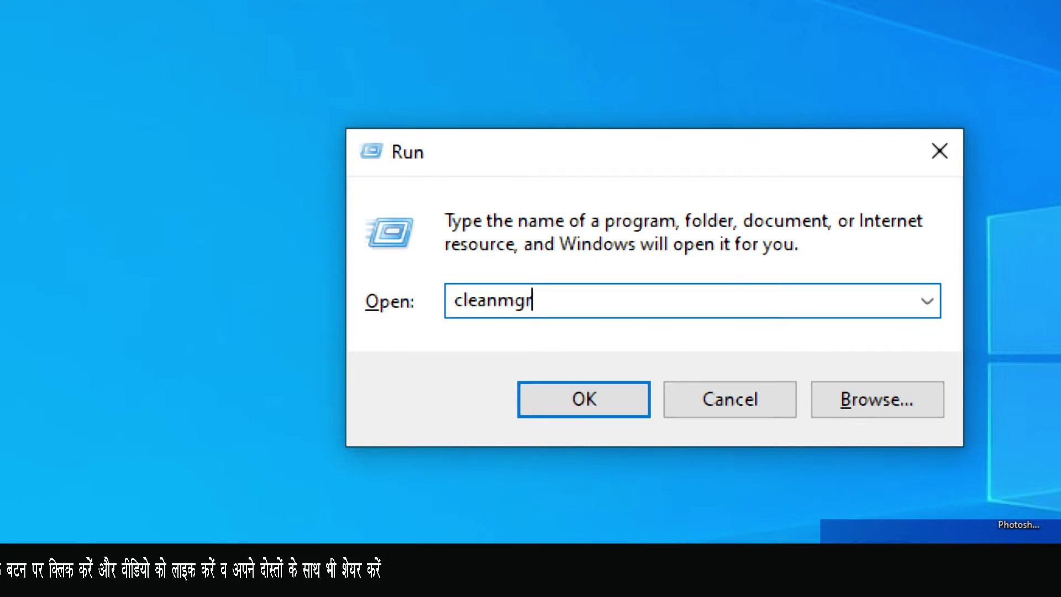
key("Return")
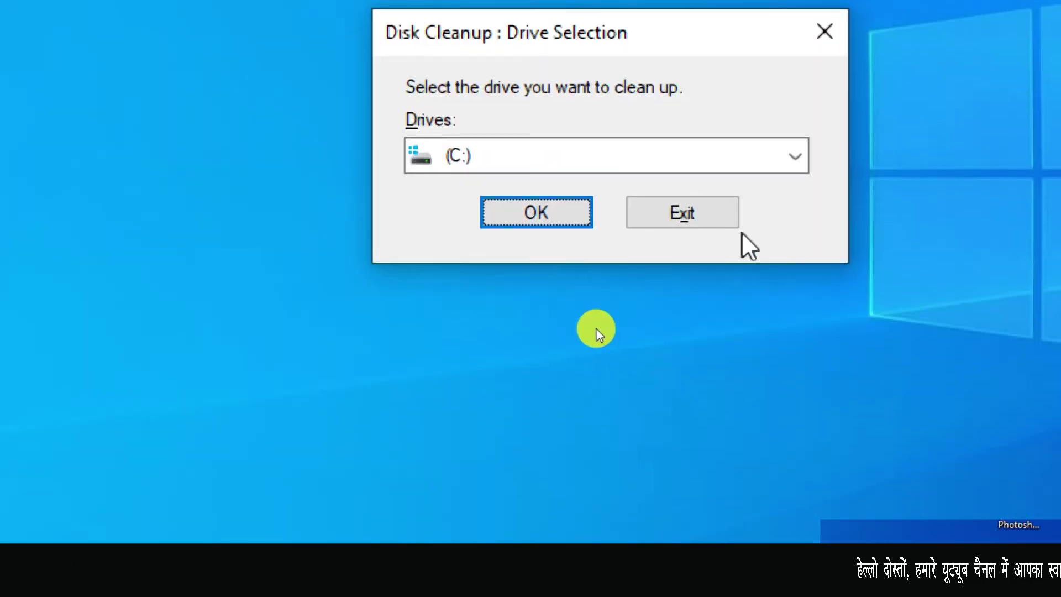
Choose drive C: for Disk Cleanup and review the categories of files offered for deletion
left_click(760, 157)
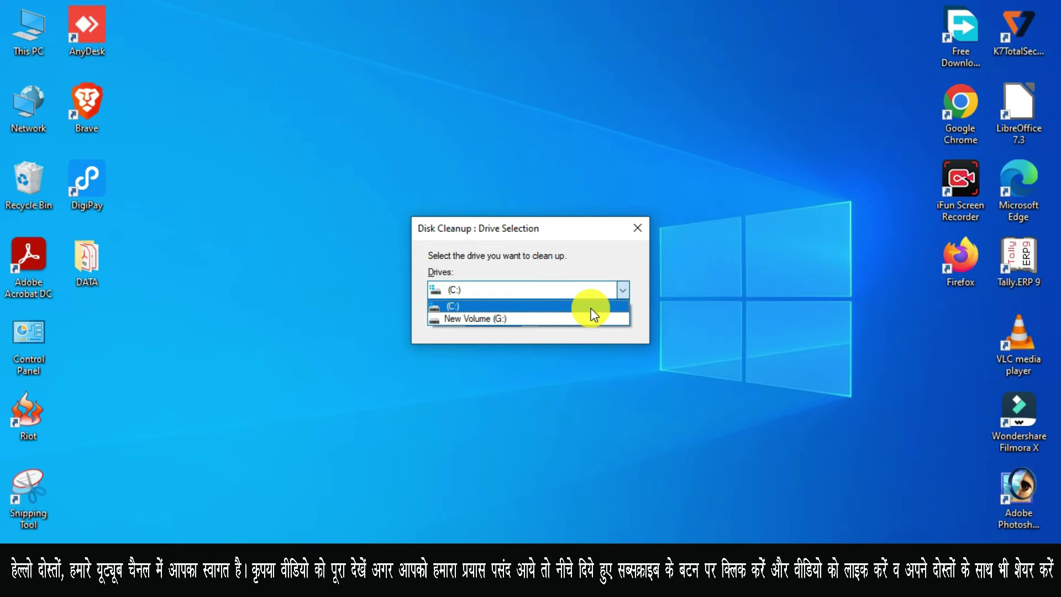
left_click(591, 307)
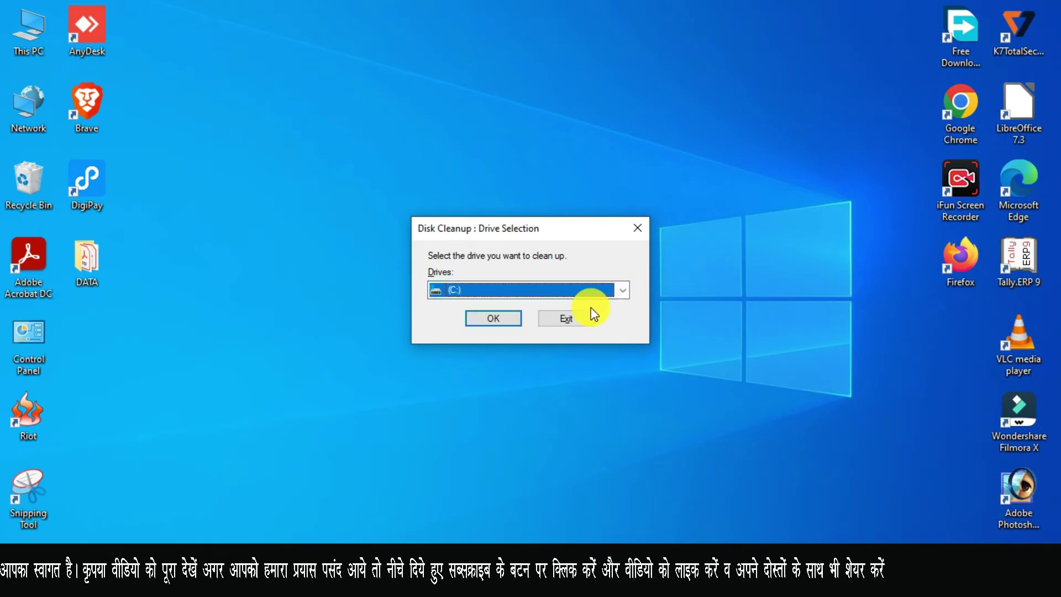
left_click(513, 318)
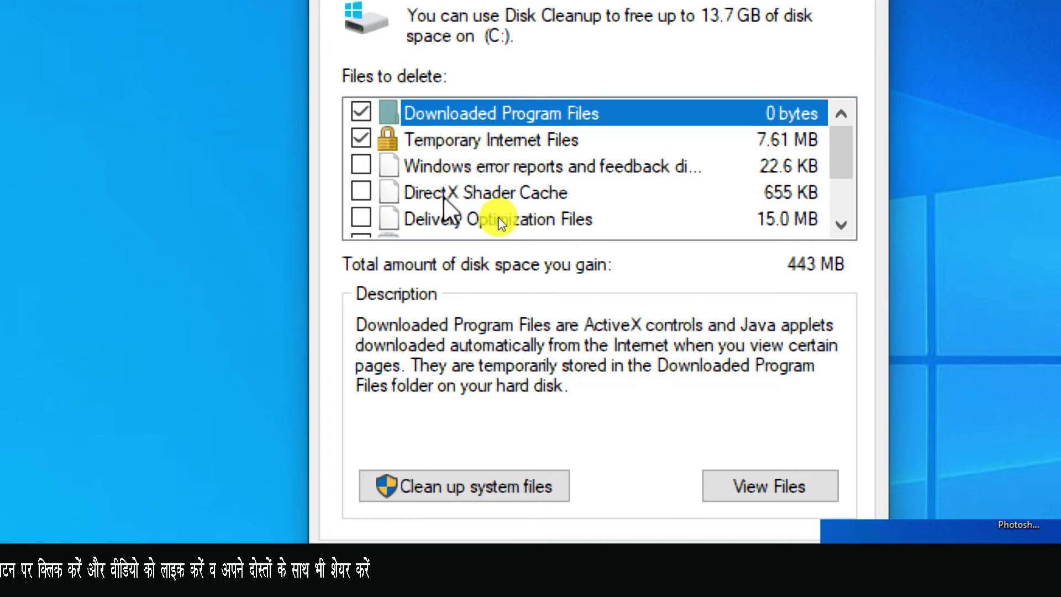
scroll(501, 221, "down", 1)
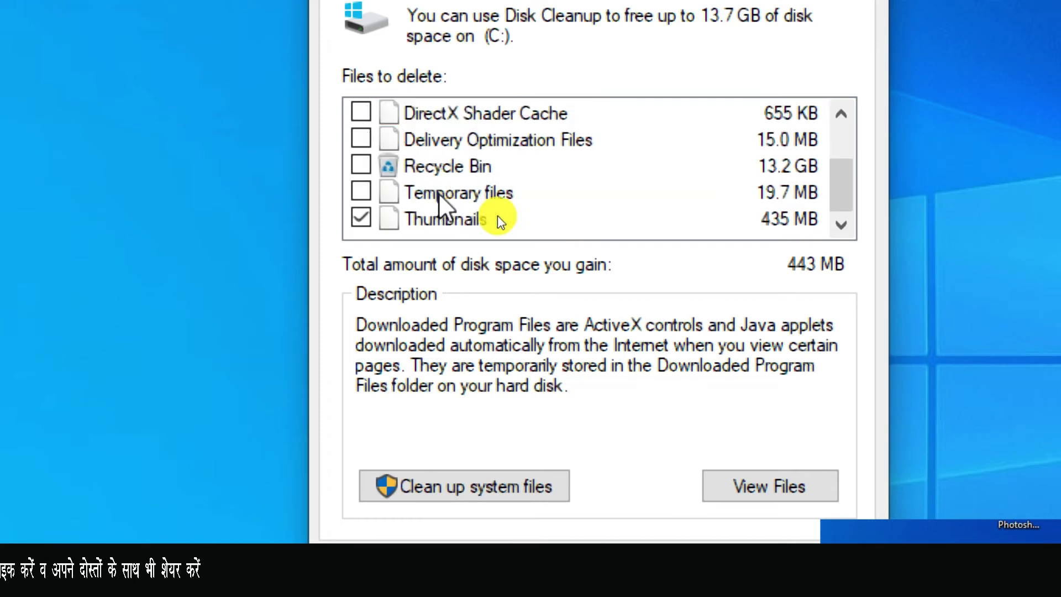
scroll(499, 219, "up", 1)
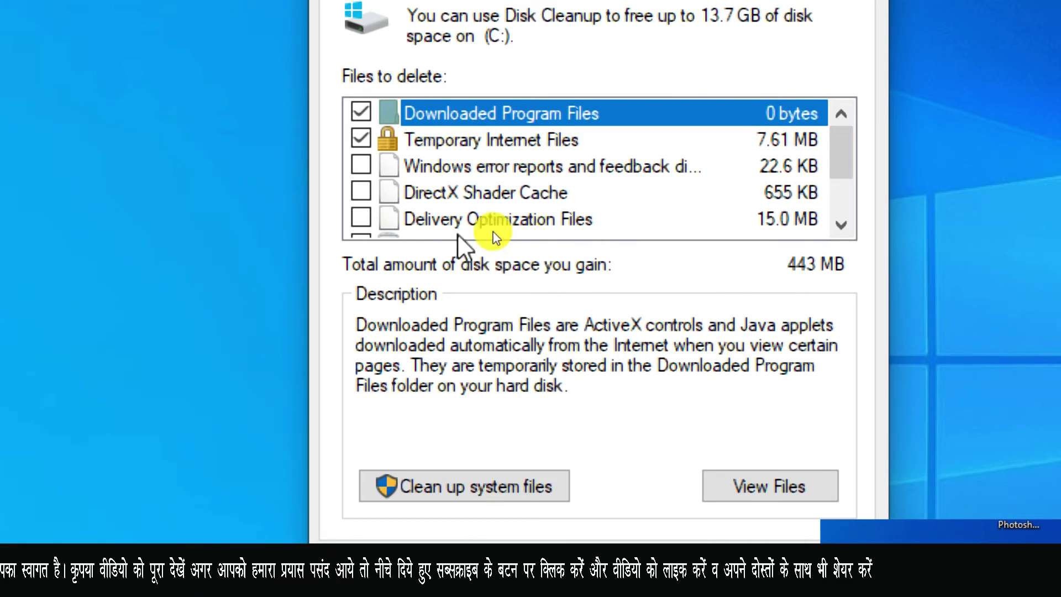
Include Windows error reports, DirectX Shader Cache, Delivery Optimization Files, Recycle Bin and Temporary files in the files to delete
left_click(361, 191)
scroll(362, 199, "down", 1)
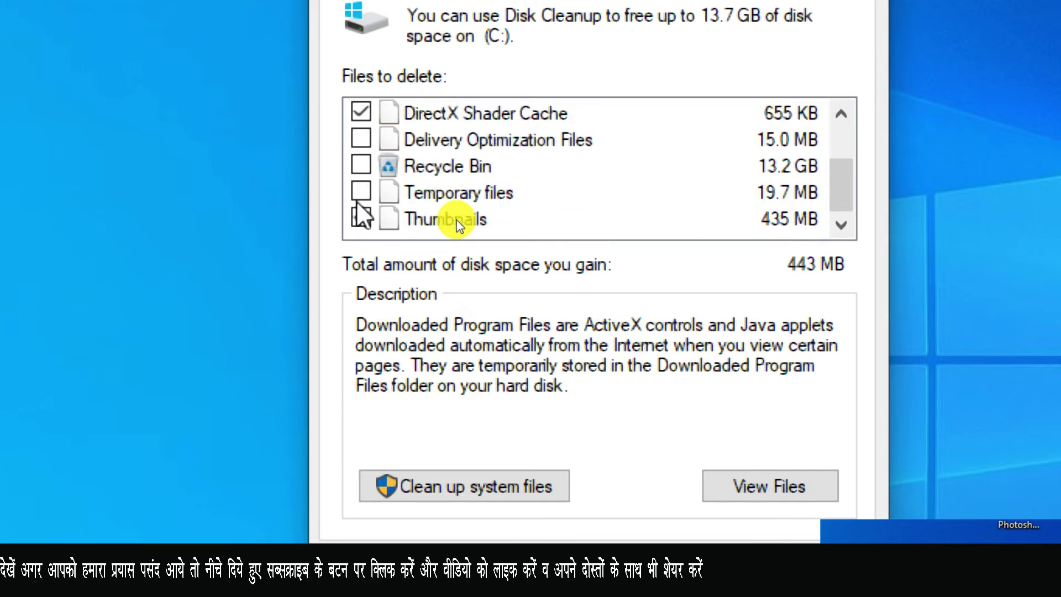
left_click(371, 138)
left_click(361, 166)
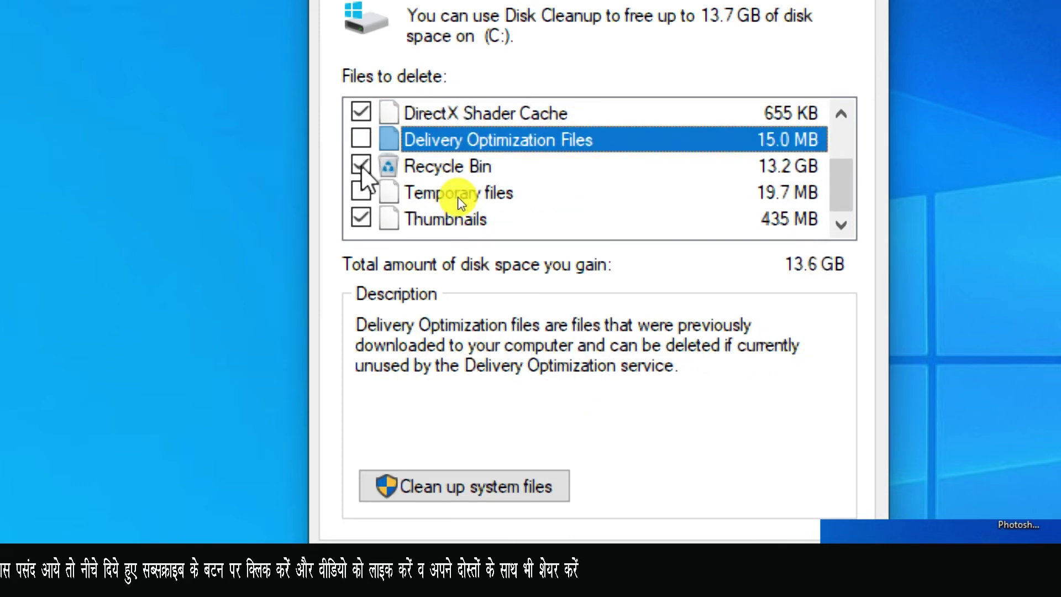
left_click(361, 138)
left_click(361, 191)
scroll(469, 198, "up", 1)
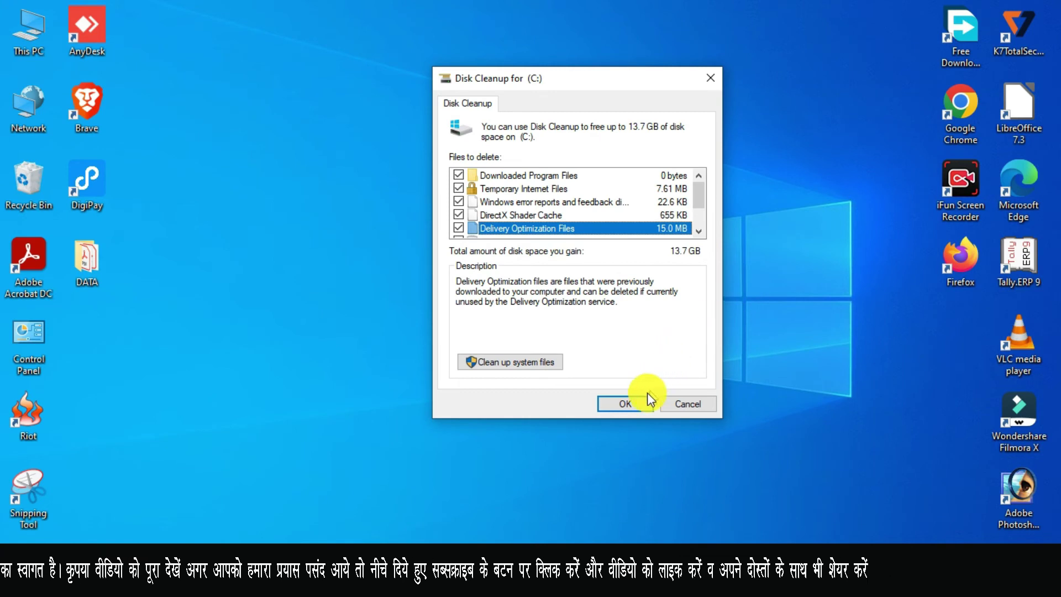
Start the cleanup with permanent deletion of the selected files, granting administrator permission to delete the WinSAT folder
left_click(616, 406)
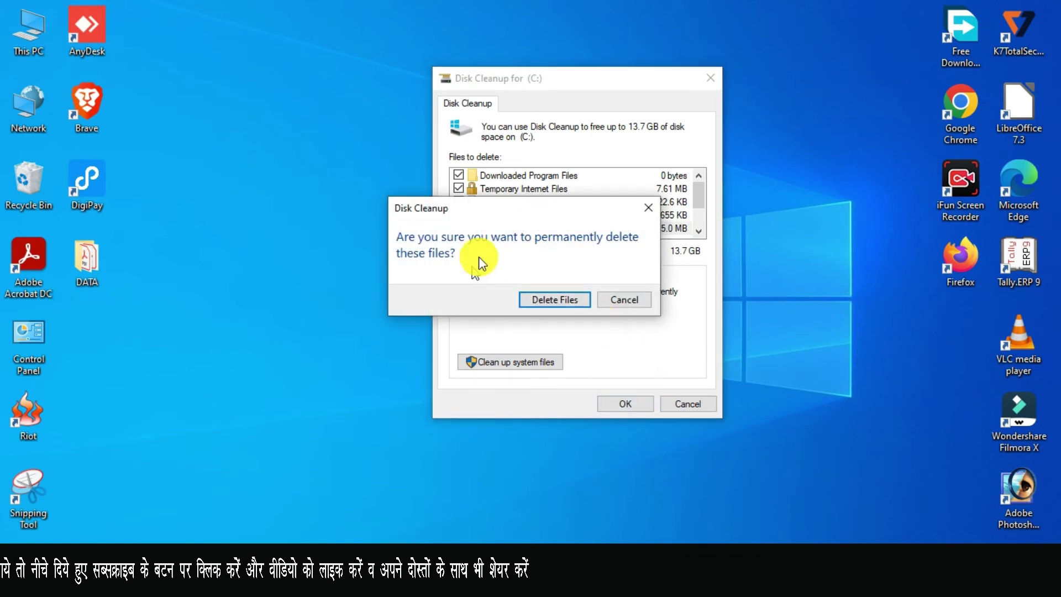
left_click_drag(504, 212, 545, 158)
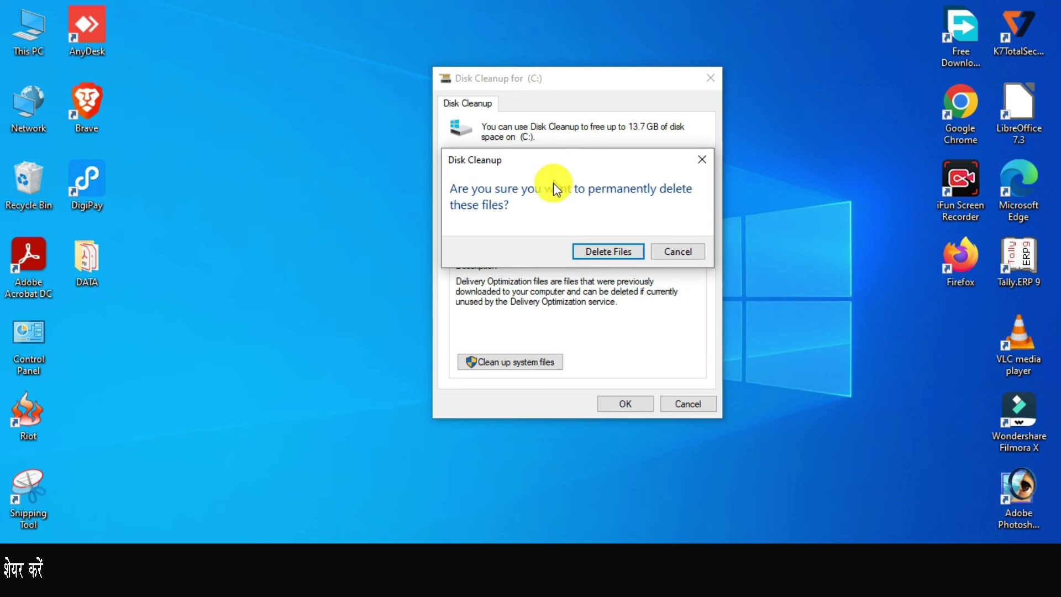
left_click(607, 252)
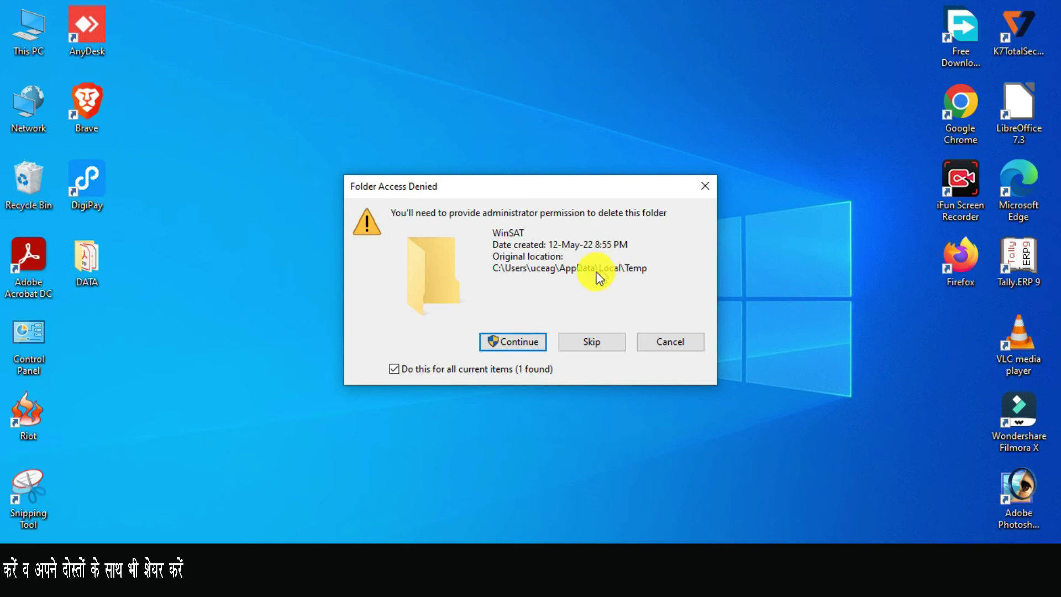
left_click(528, 343)
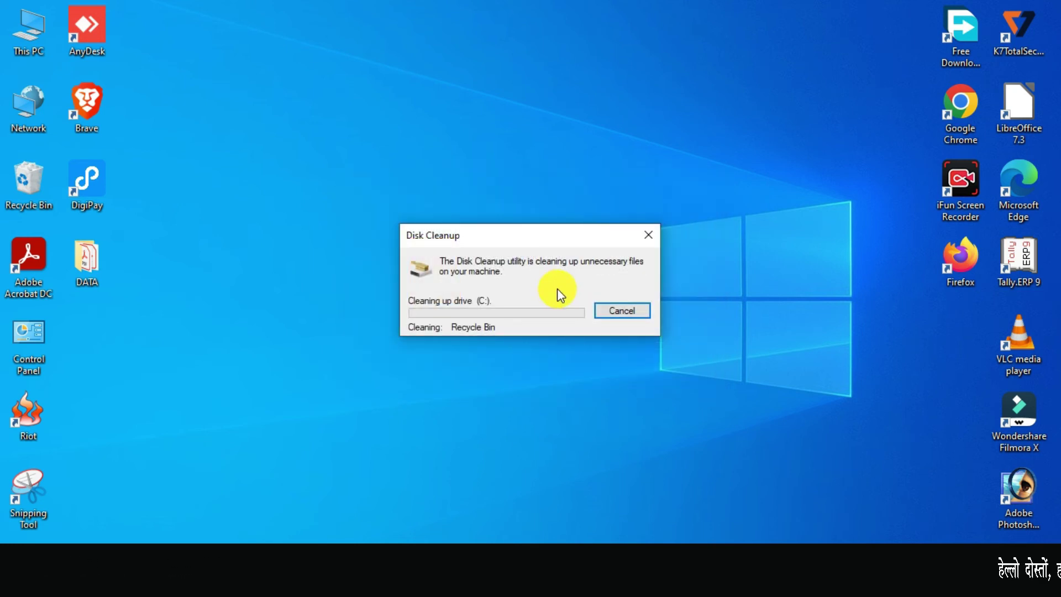